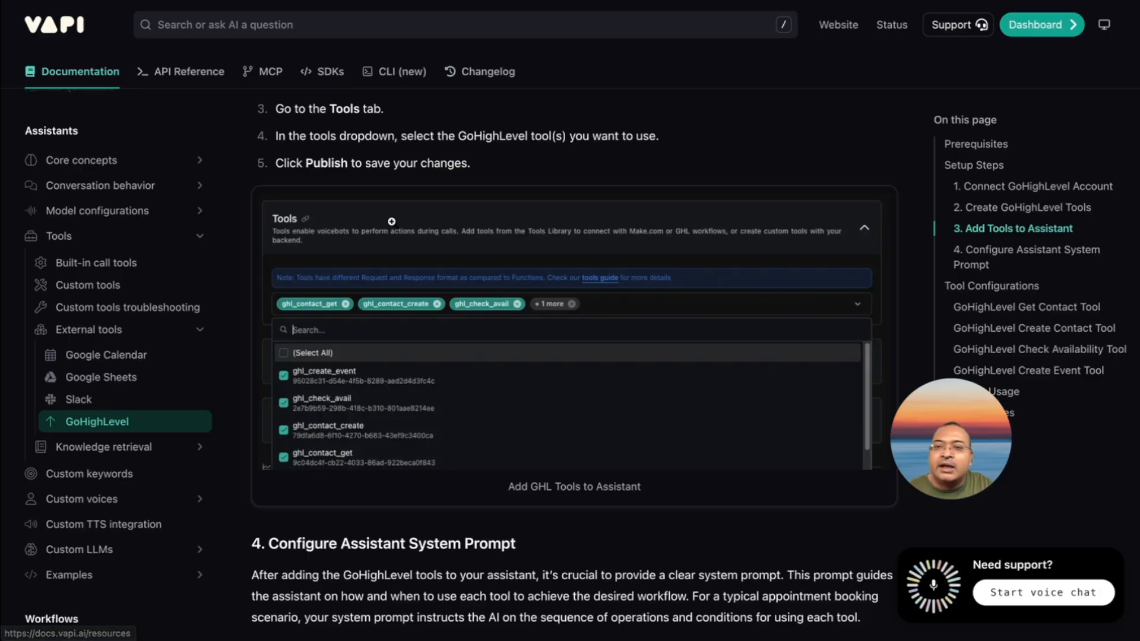
pyautogui.scroll(3, 414, 228)
pyautogui.scroll(3, 414, 227)
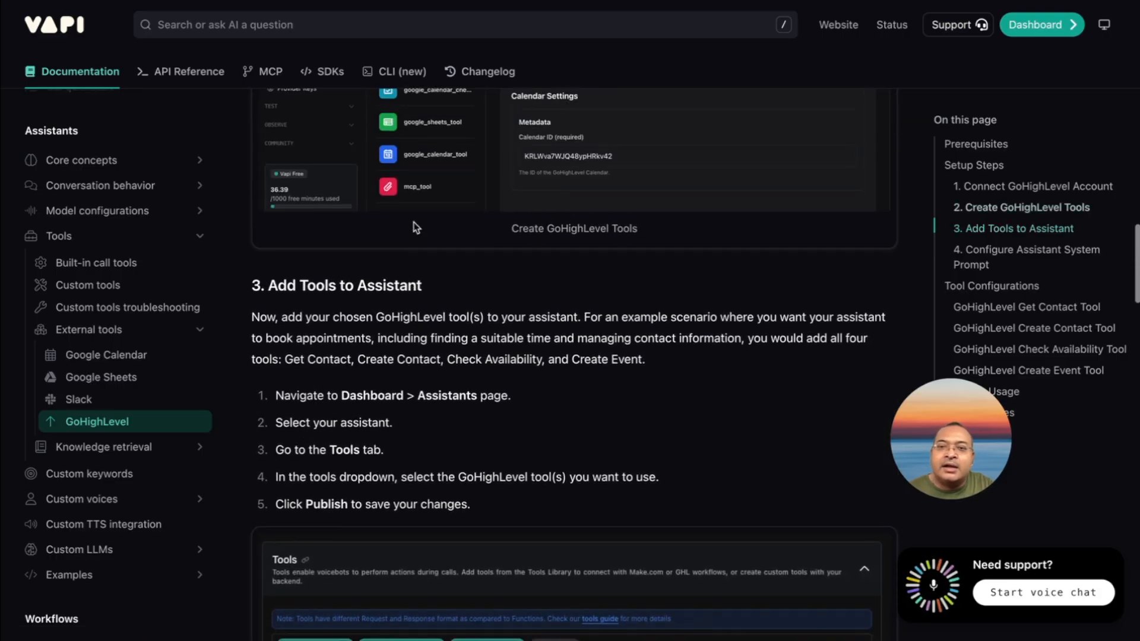
pyautogui.scroll(3, 414, 228)
pyautogui.scroll(3, 414, 227)
pyautogui.scroll(2, 414, 226)
pyautogui.scroll(1, 414, 223)
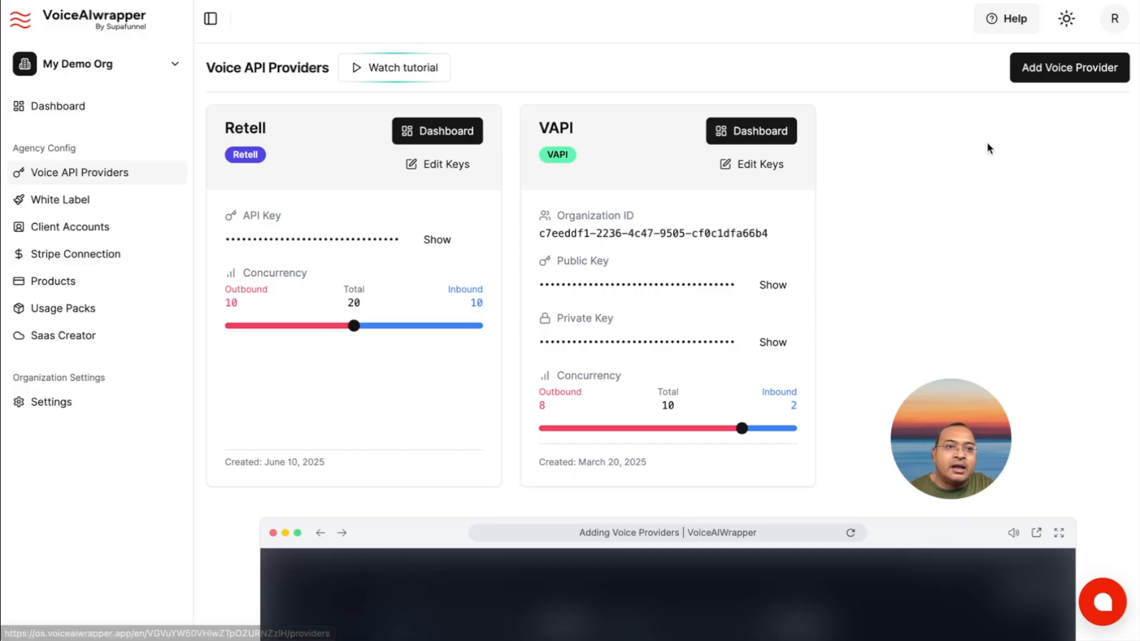
pyautogui.click(1031, 70)
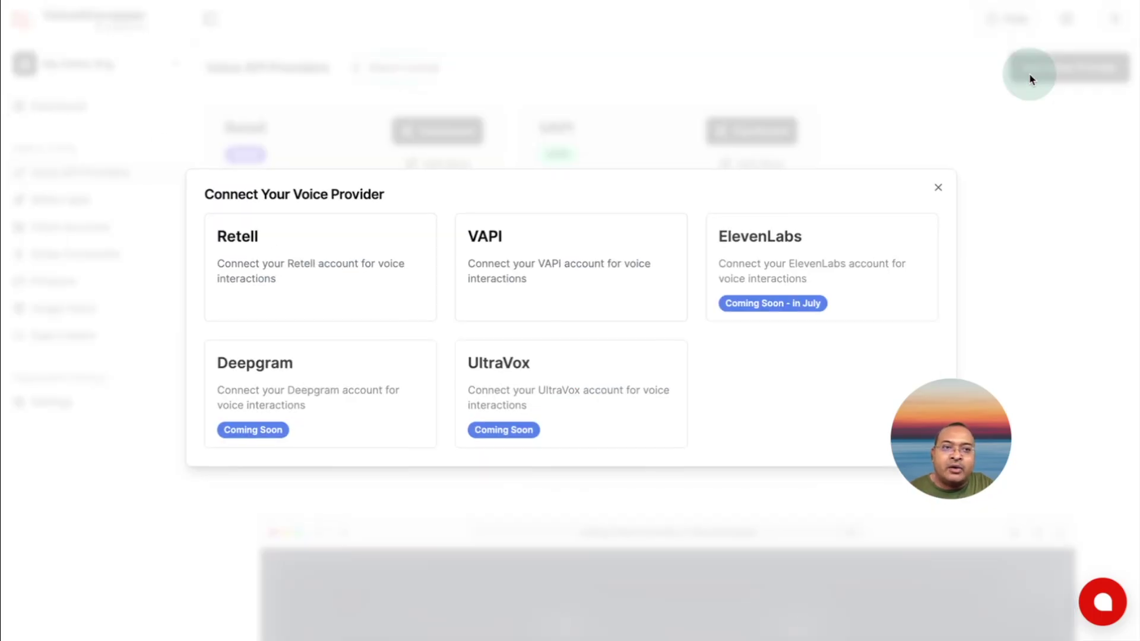
pyautogui.click(941, 191)
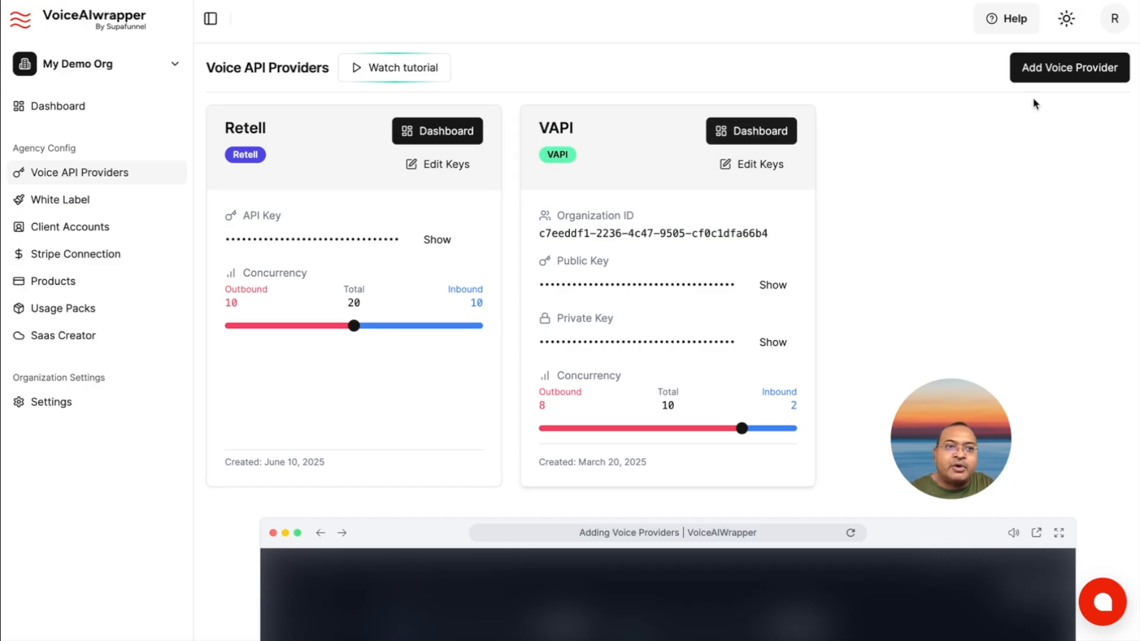
# - Start connecting a Retell voice provider, abandon it, and open the VAPI provider's dashboard
pyautogui.click(1056, 68)
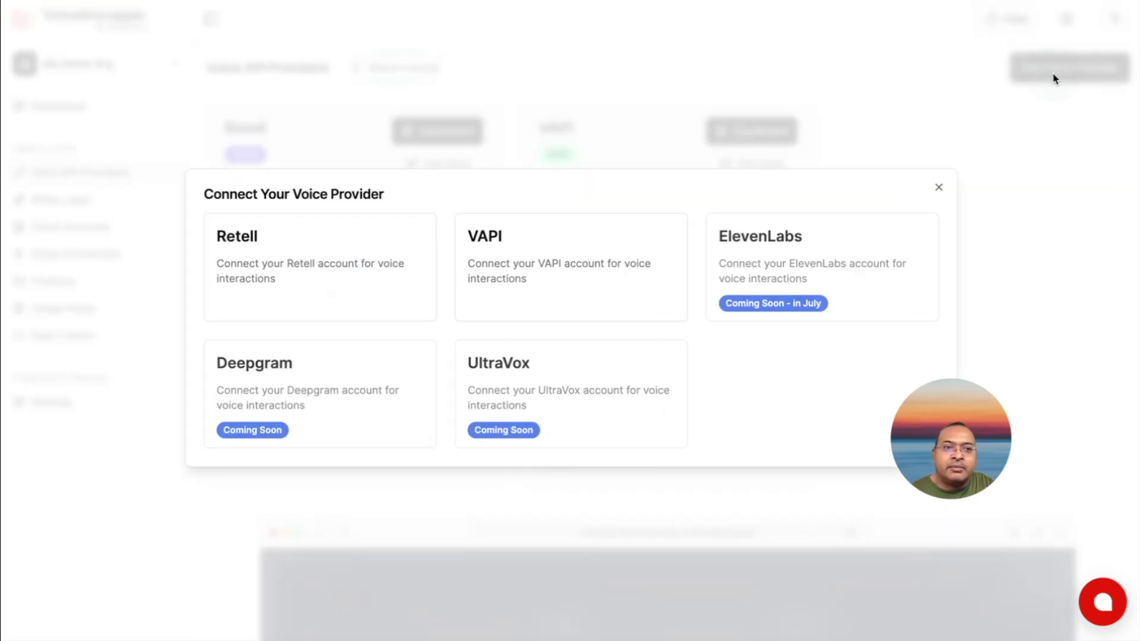
pyautogui.click(422, 290)
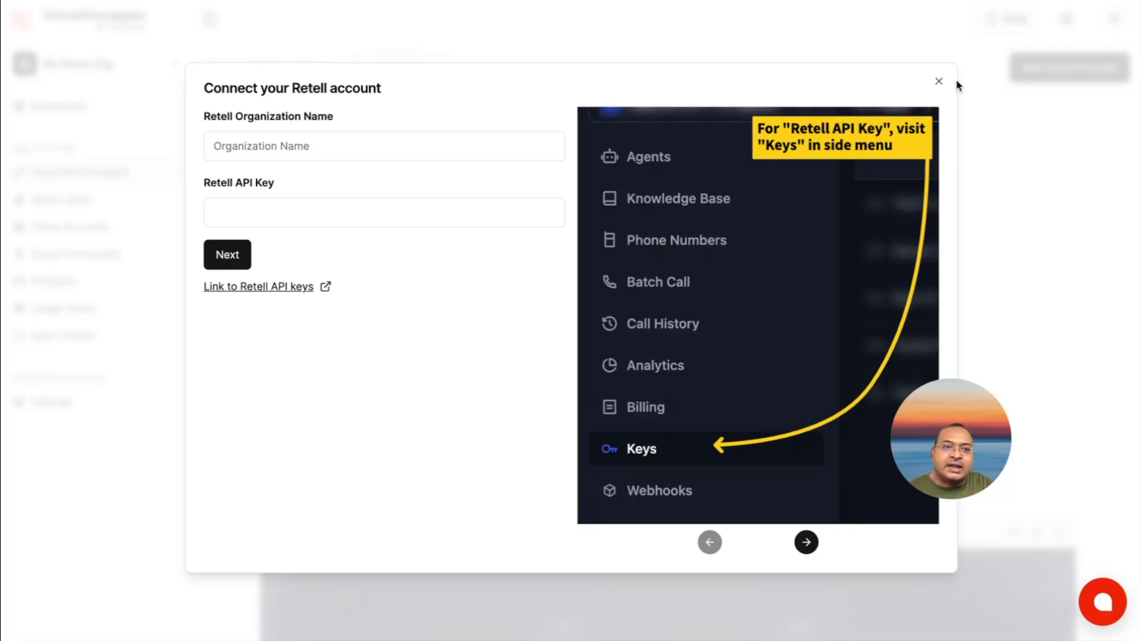
pyautogui.click(939, 82)
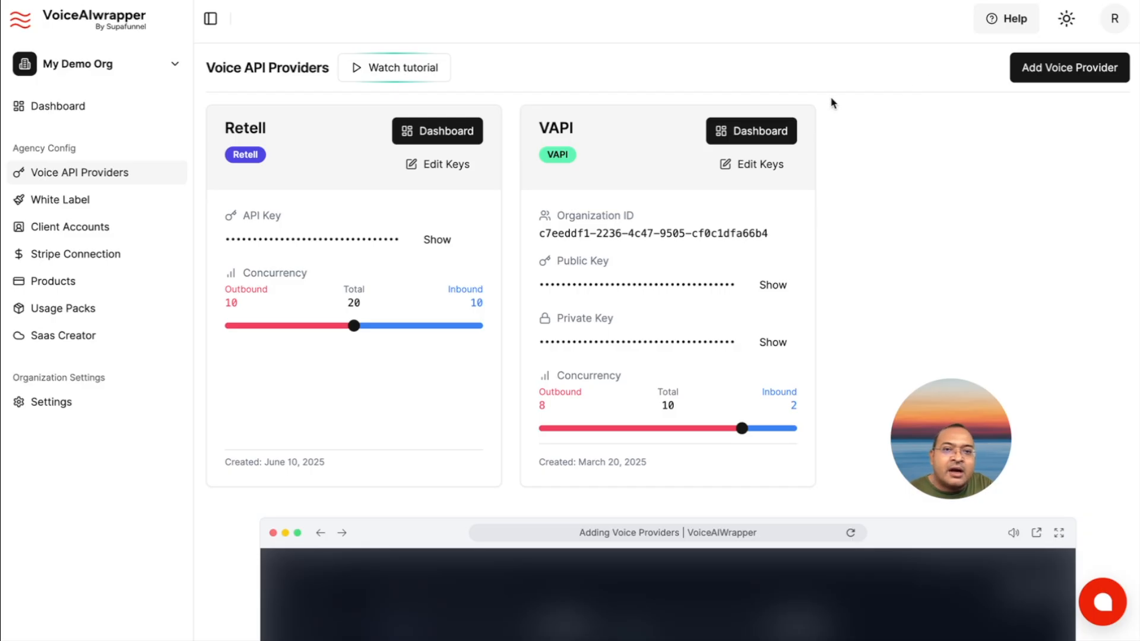
pyautogui.click(730, 131)
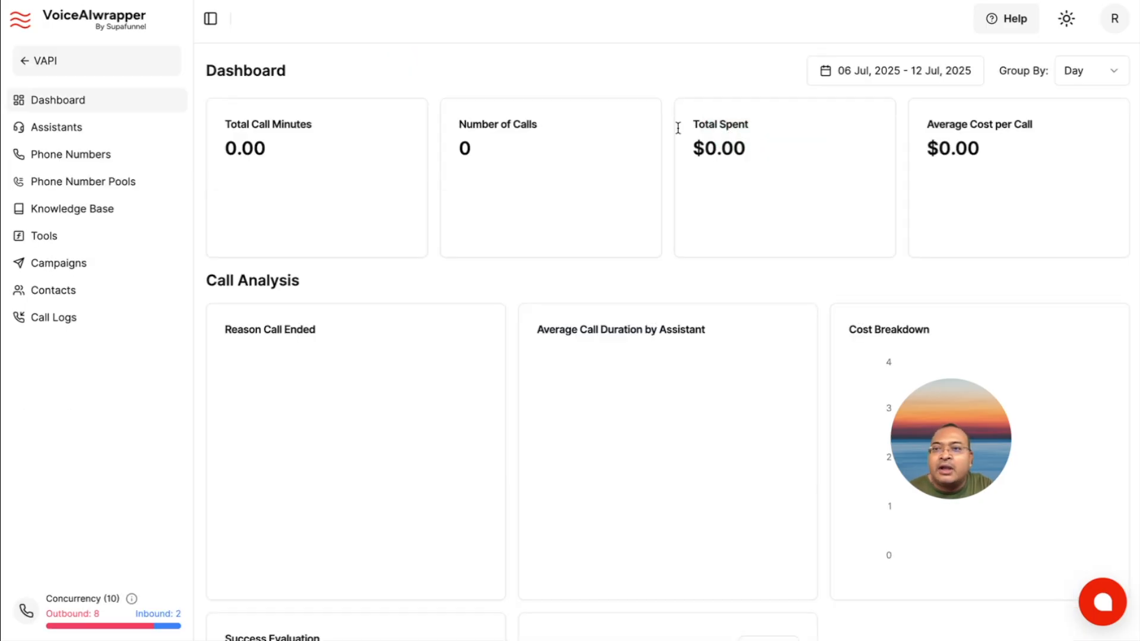
# - Open the Outbound Campaign's Settings with its webhook URL field, then move to its Leads
pyautogui.click(139, 271)
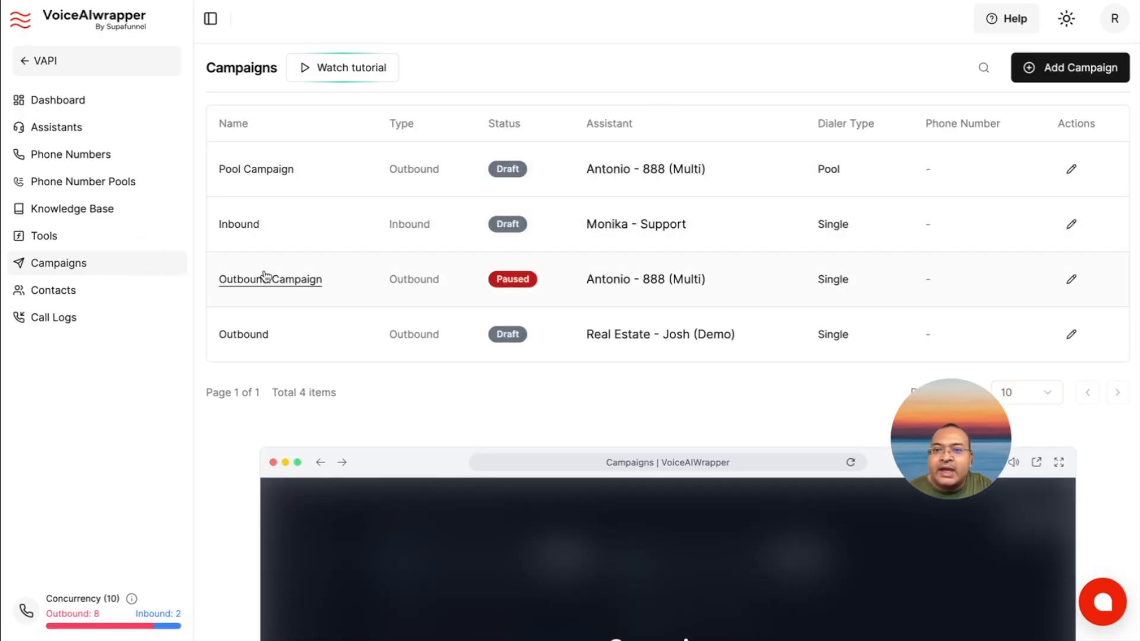
pyautogui.click(264, 279)
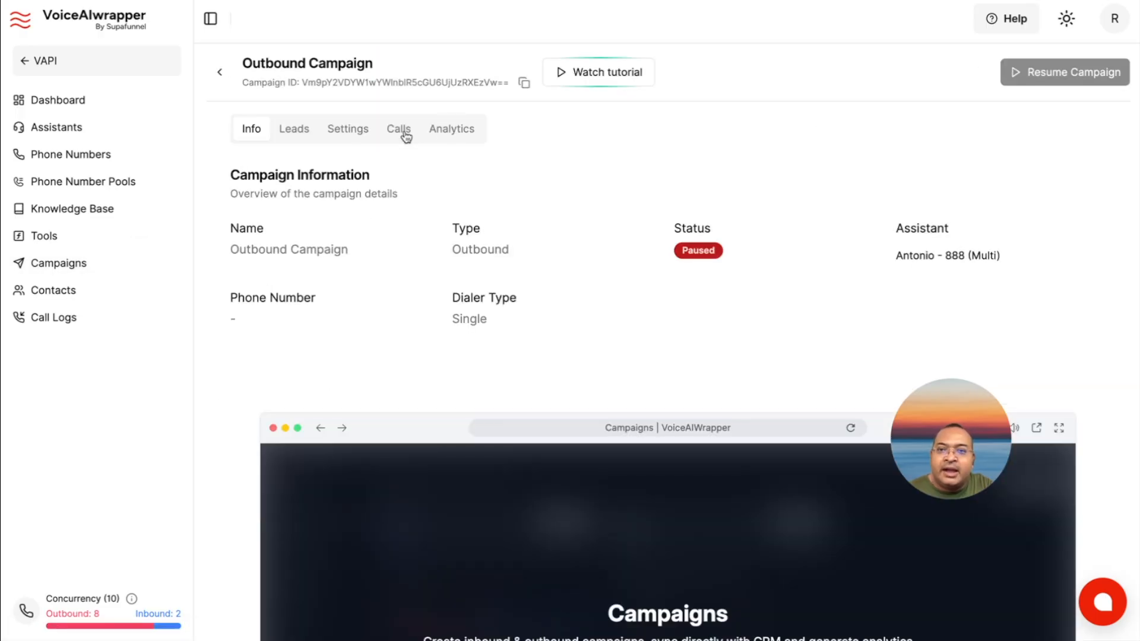
pyautogui.click(347, 129)
pyautogui.scroll(-6, 399, 224)
pyautogui.scroll(-4, 400, 224)
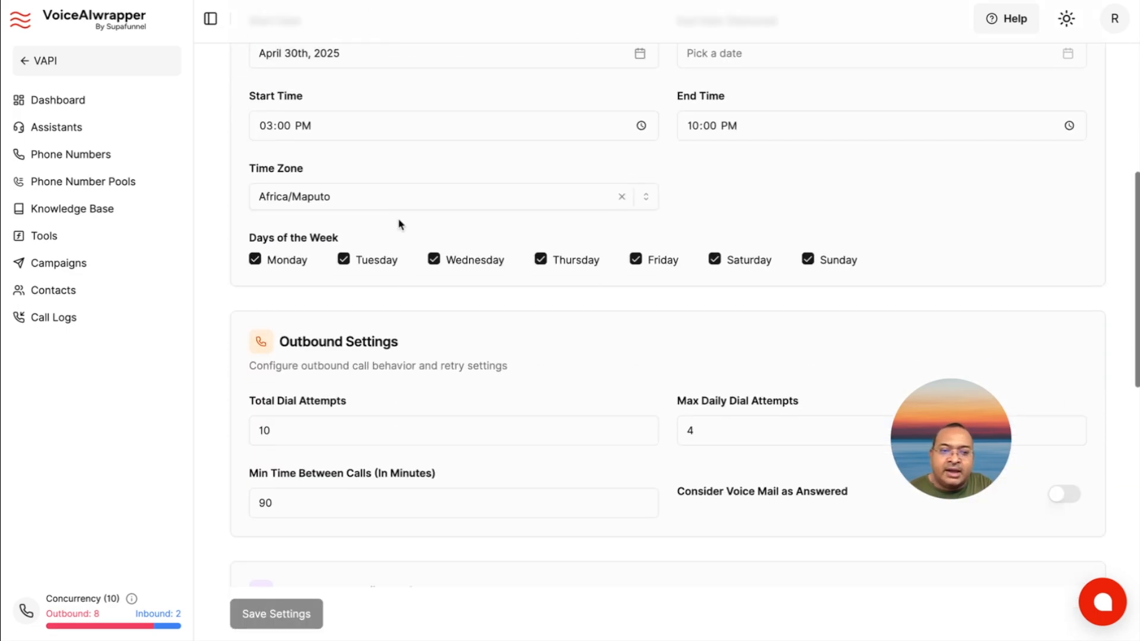
pyautogui.scroll(-4, 400, 223)
pyautogui.scroll(-2, 399, 223)
pyautogui.scroll(-4, 399, 224)
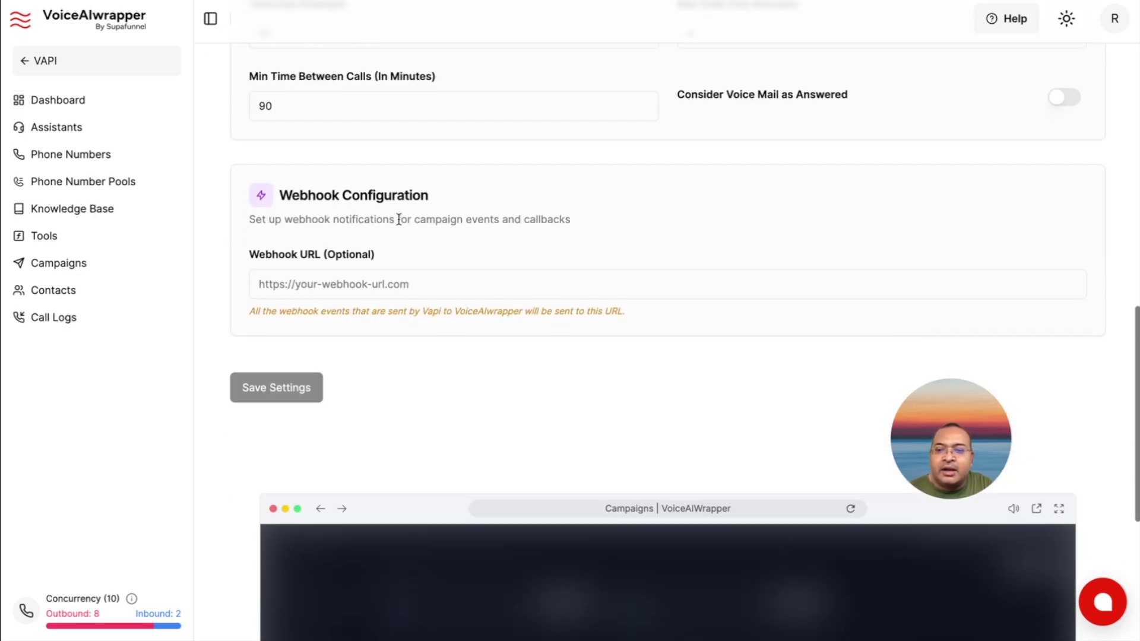
pyautogui.click(396, 285)
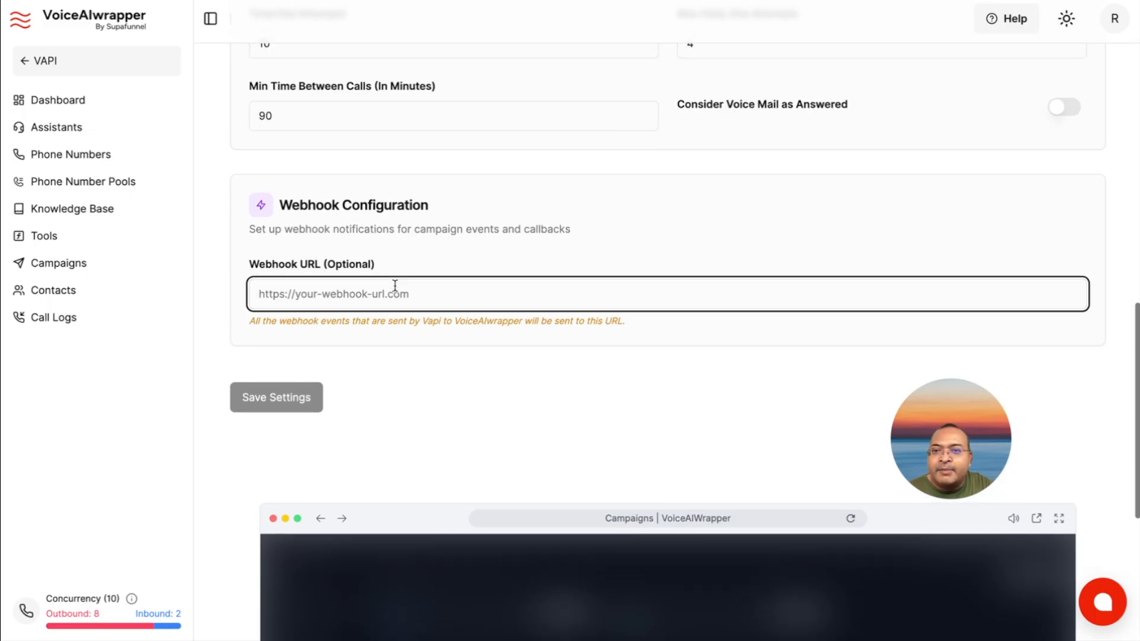
pyautogui.scroll(10, 395, 283)
pyautogui.scroll(3, 396, 289)
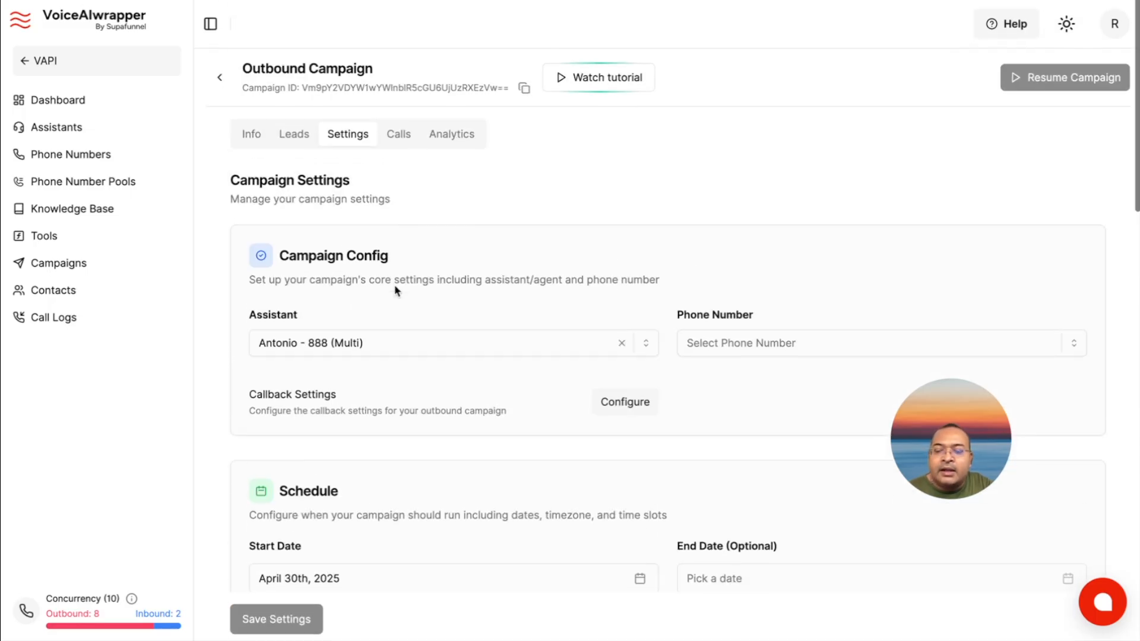
pyautogui.click(293, 128)
# - Review the lead API documentation with Add, Remove and Update Lead endpoints, then close it
pyautogui.click(773, 221)
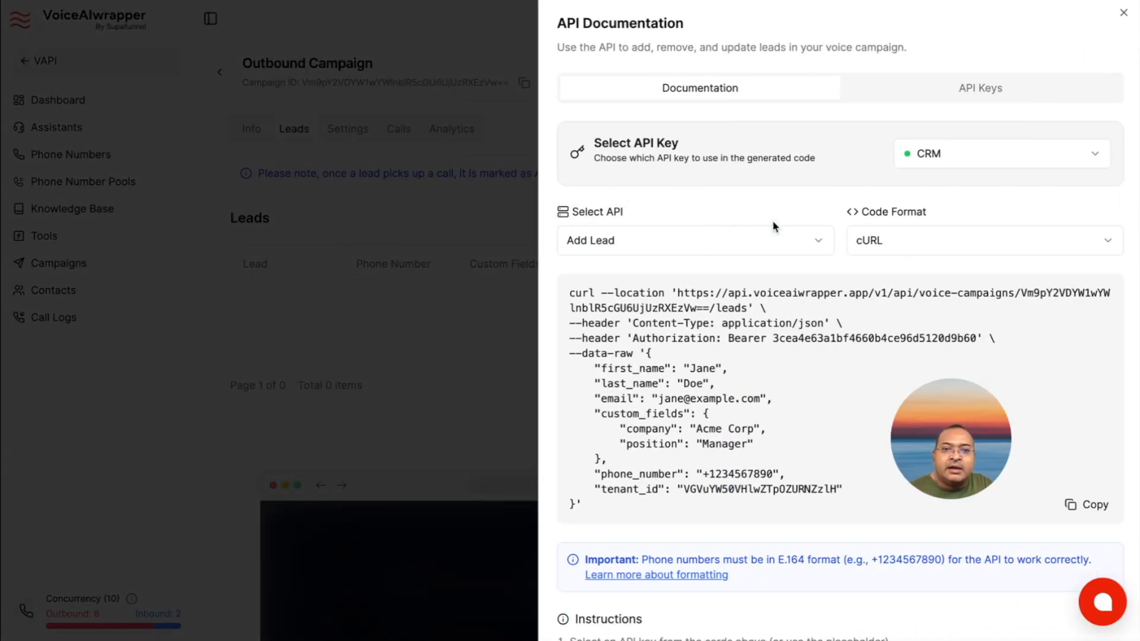
pyautogui.click(772, 239)
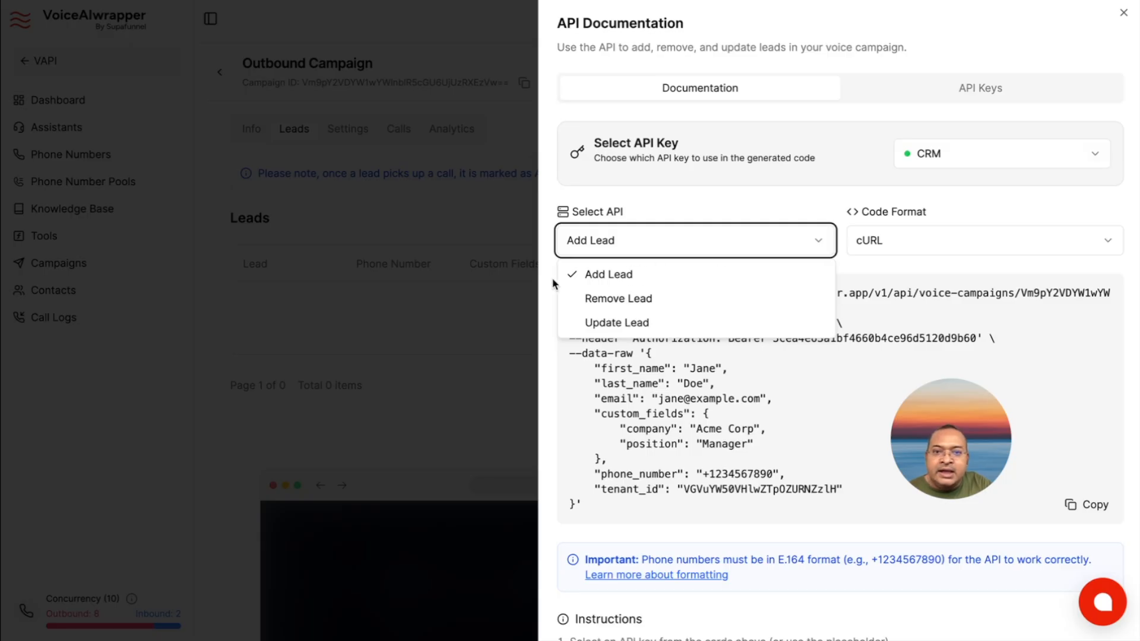
pyautogui.click(506, 297)
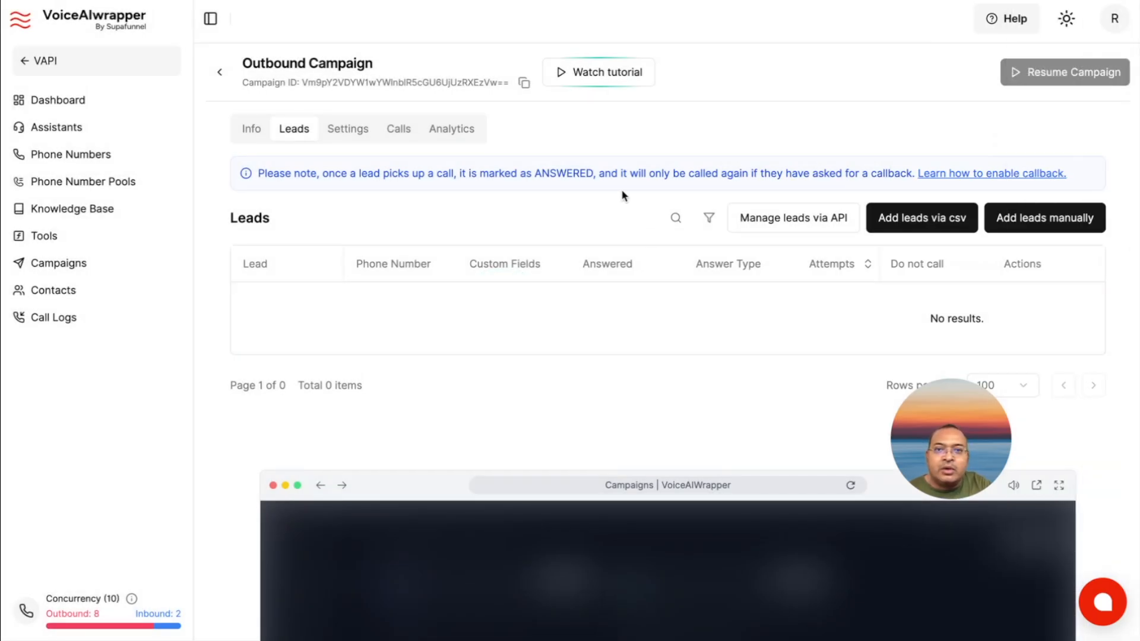
# - View the campaigns tutorial, briefly open the support chat, and show the Help menu options
pyautogui.click(616, 85)
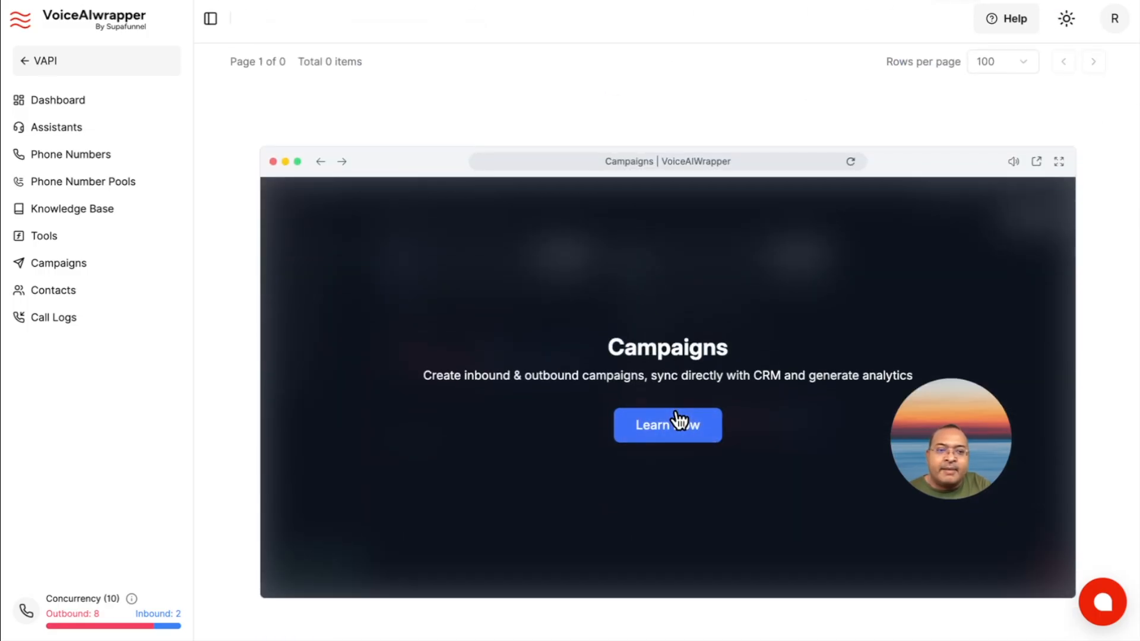
pyautogui.moveTo(950, 438)
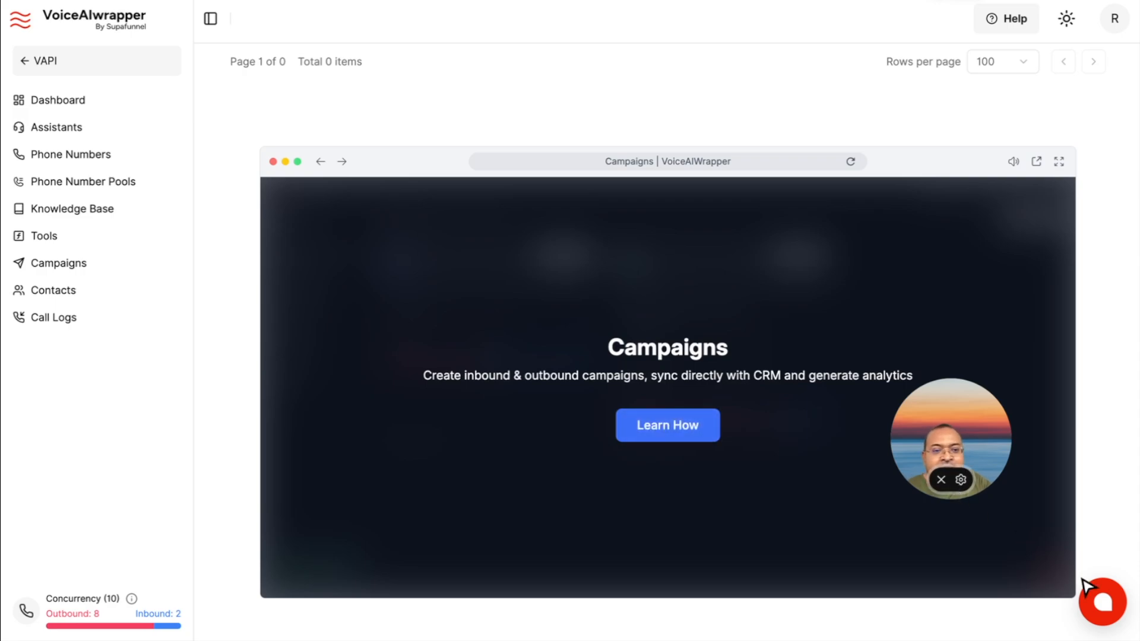
pyautogui.click(1102, 601)
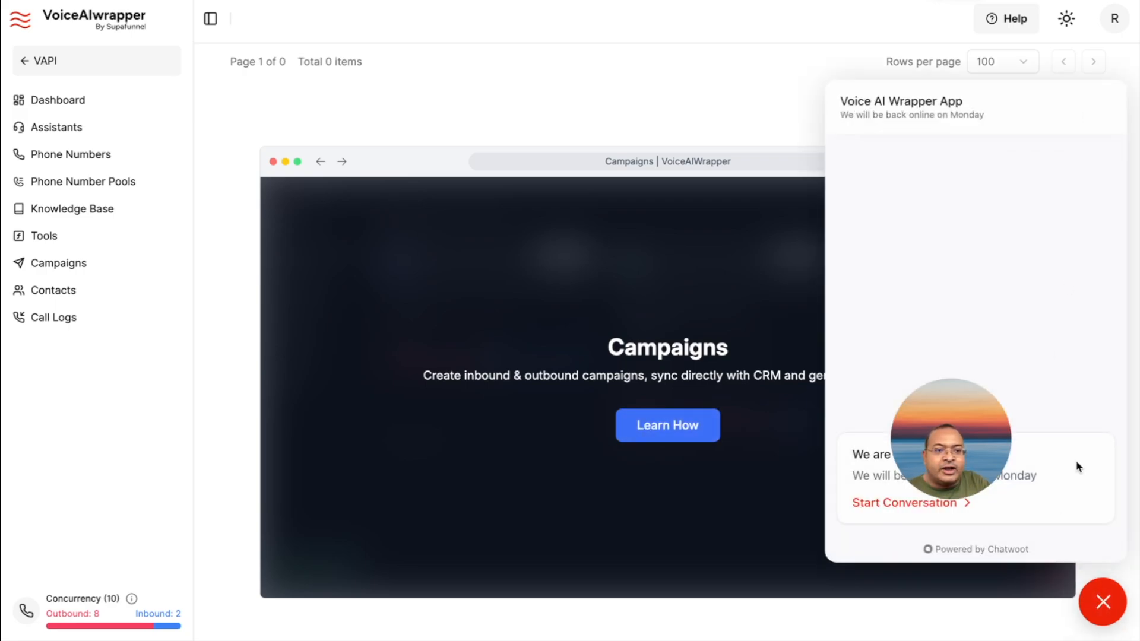
pyautogui.click(1103, 601)
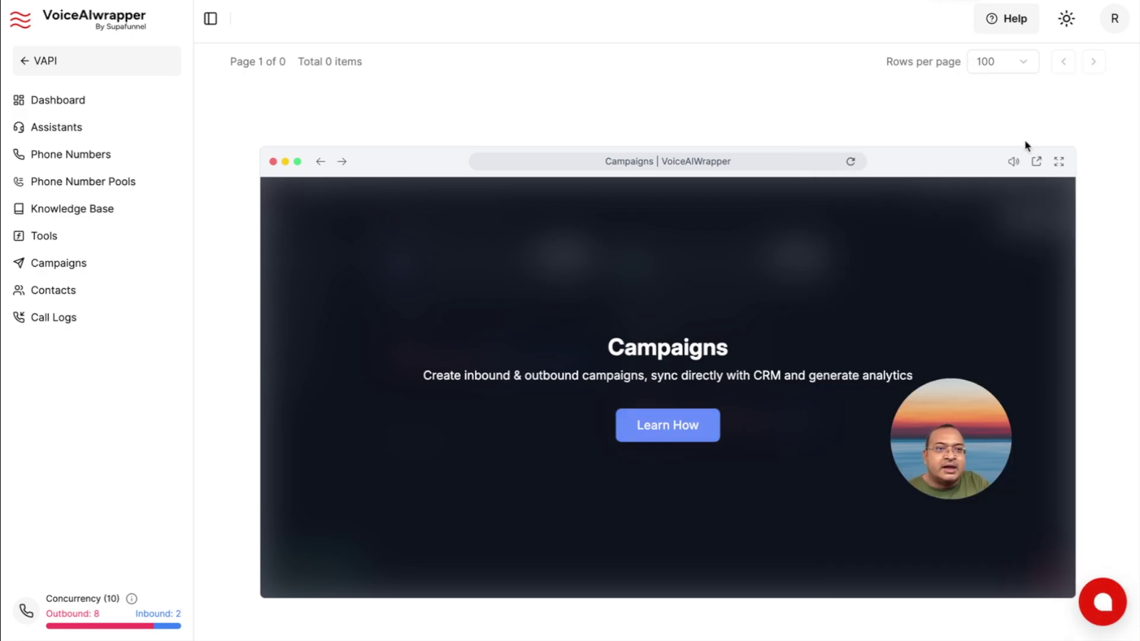
pyautogui.click(1015, 18)
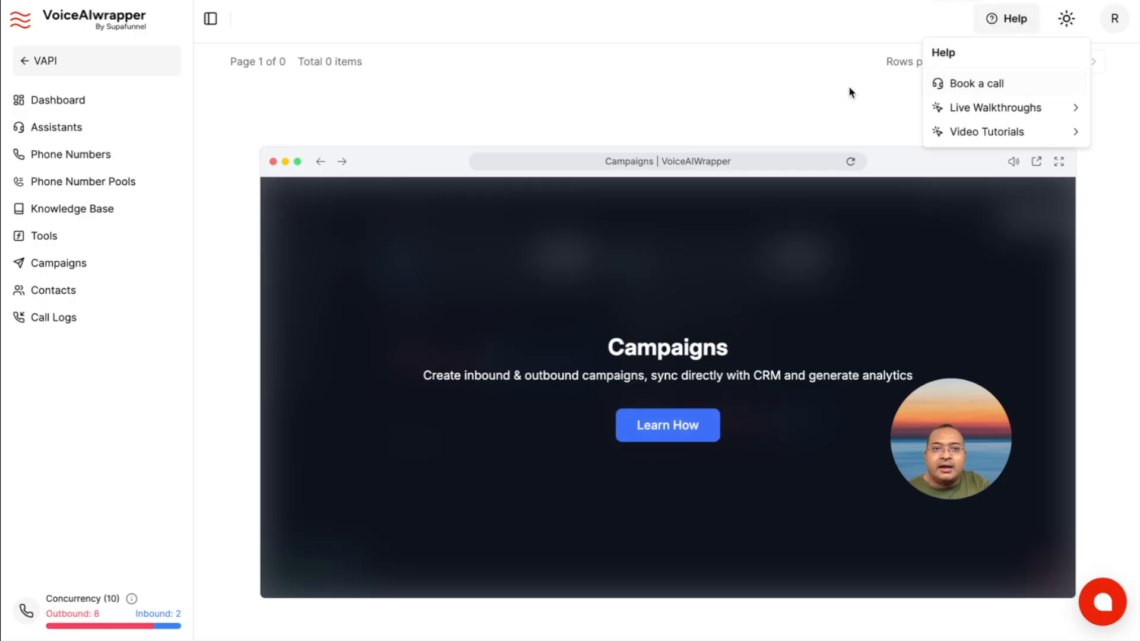